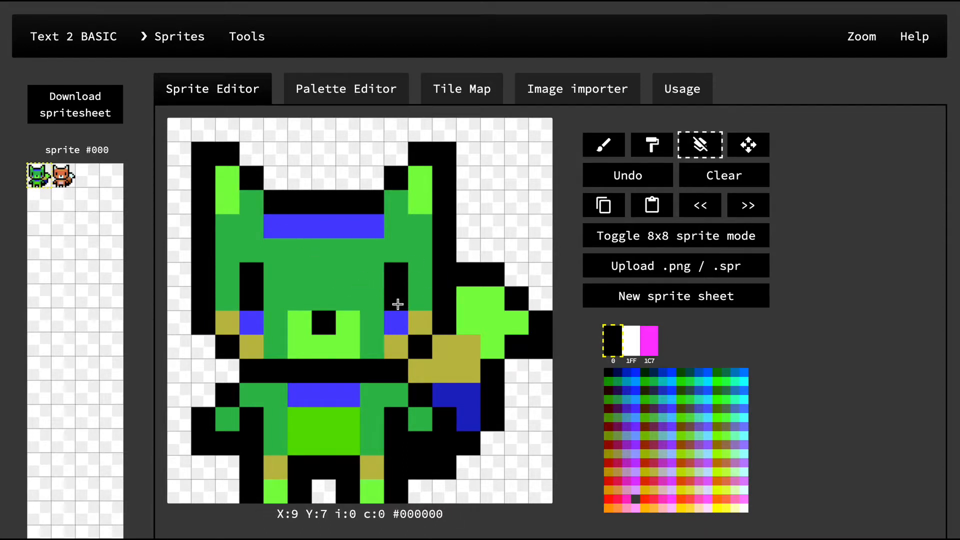
Sample the green fox sprite's body, forehead, outline, ear and tail colours into the recent colour swatches
click(358, 265)
click(342, 226)
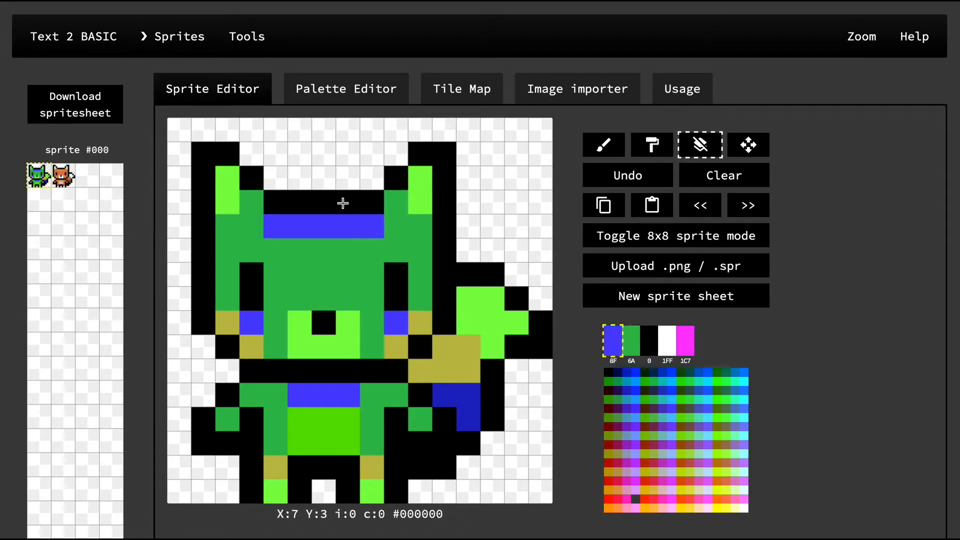
click(343, 201)
click(420, 201)
click(439, 185)
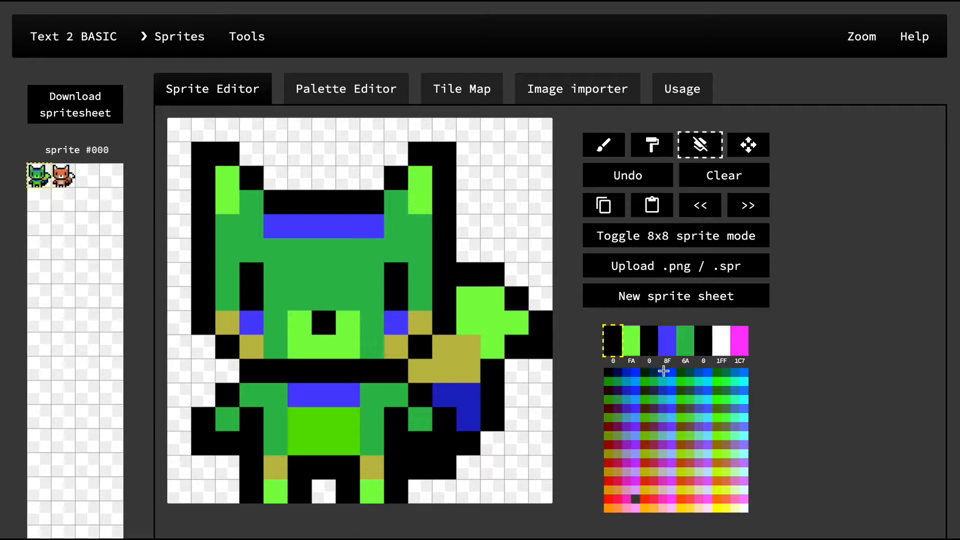
click(493, 315)
click(452, 351)
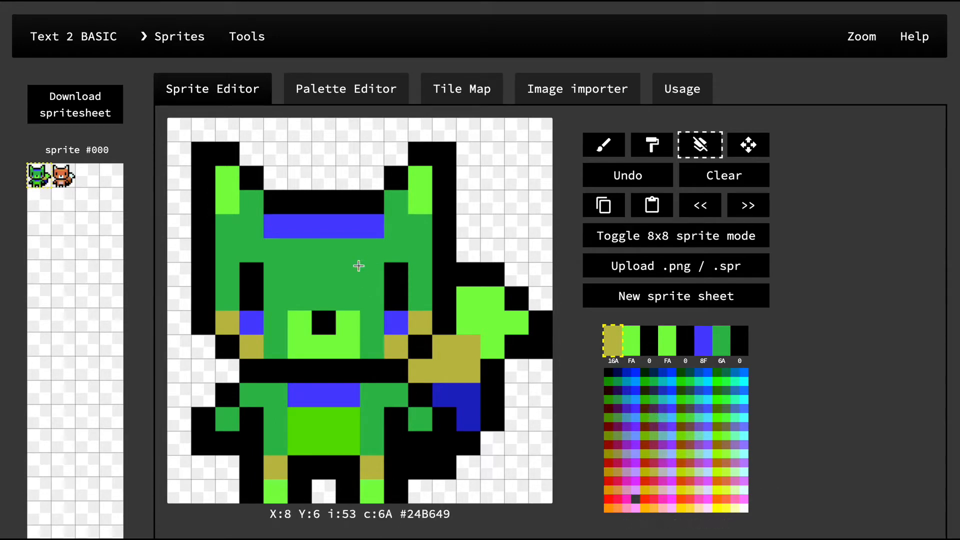
Search the palette editor for the colour "red"
click(352, 90)
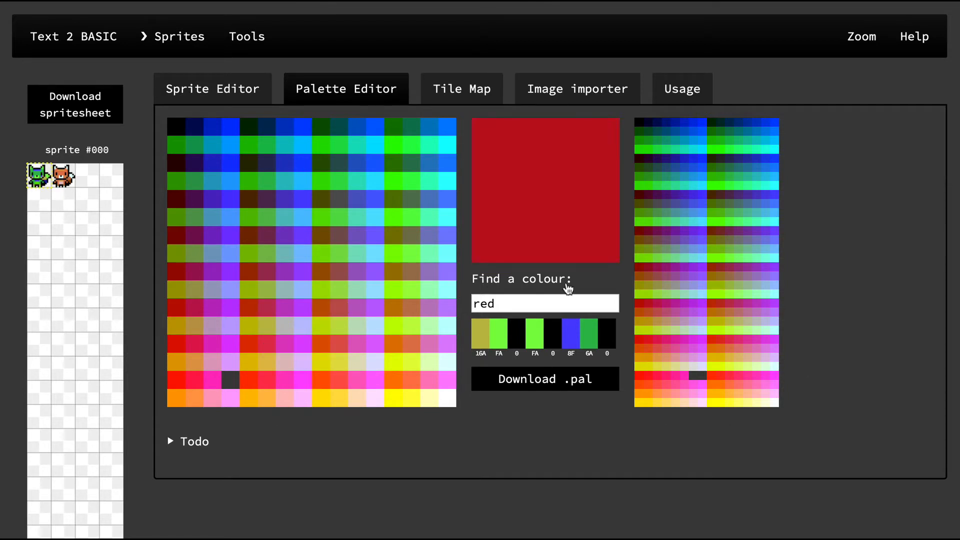
click(499, 306)
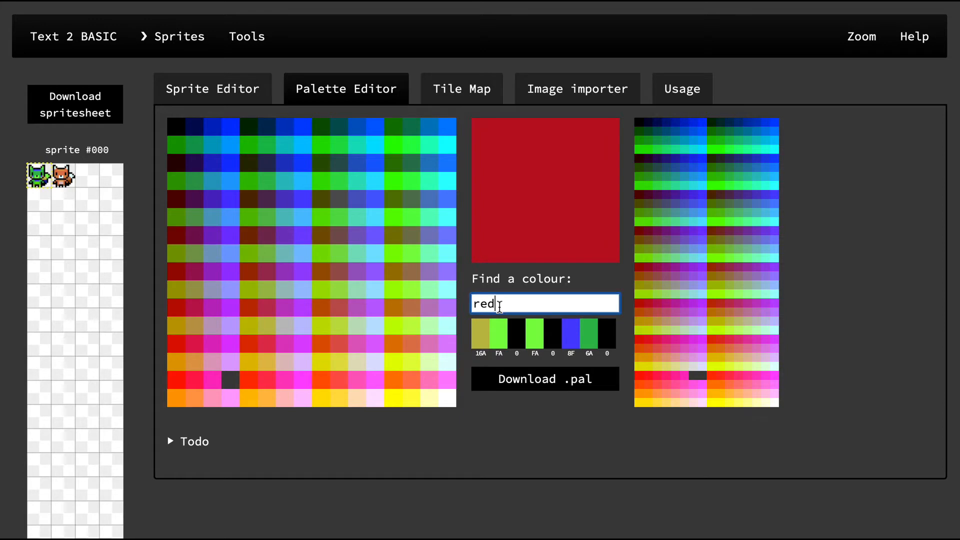
double_click(498, 305)
key(BackSpace)
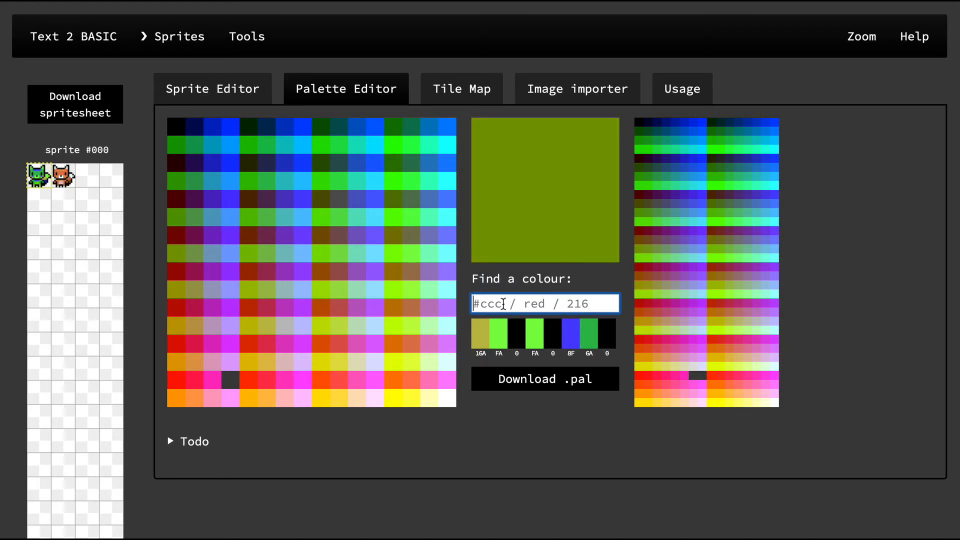
text(red)
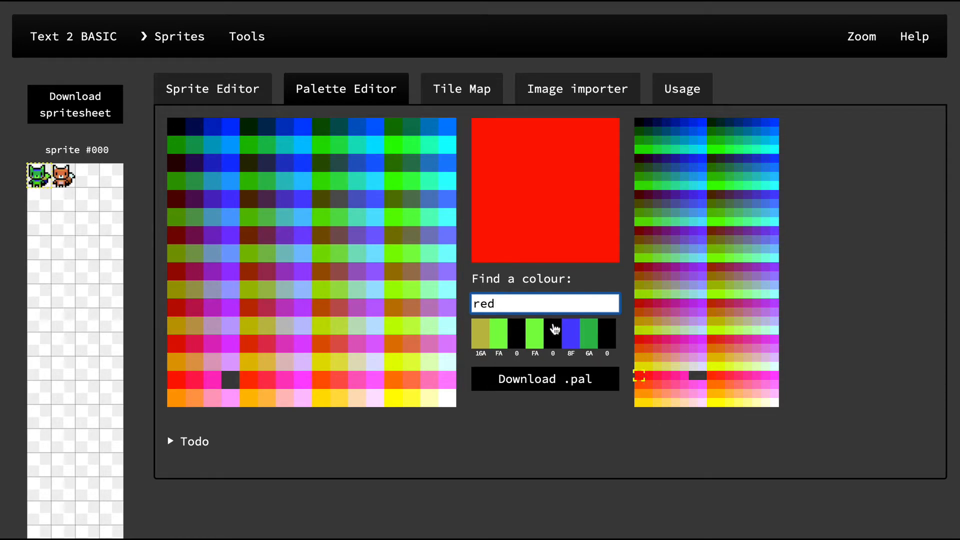
Find the closest colours for "grey", "gray" and the hex value "#ccc" in the palette editor
double_click(540, 300)
text(grey)
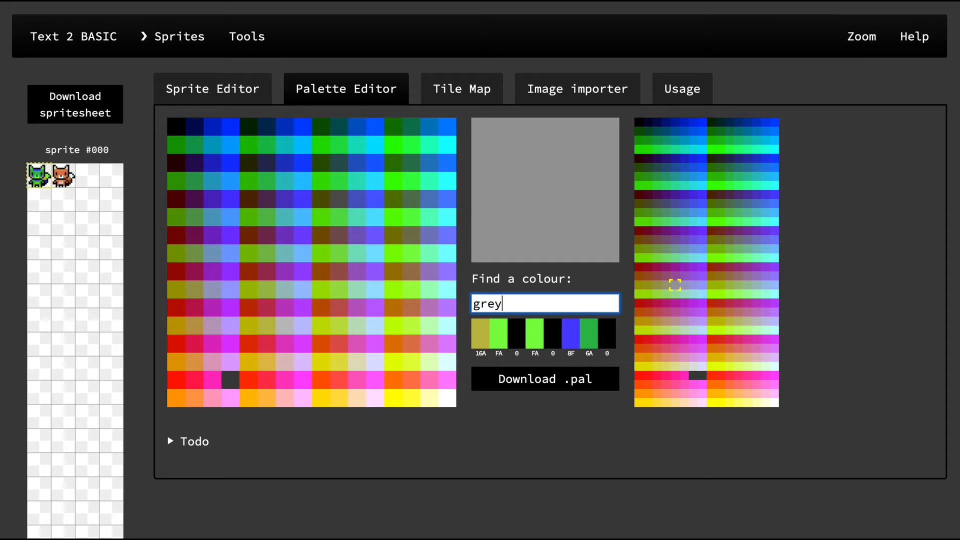
key(ctrl+a)
text(red)
key(BackSpace)
key(BackSpace)
key(BackSpace)
text(gray)
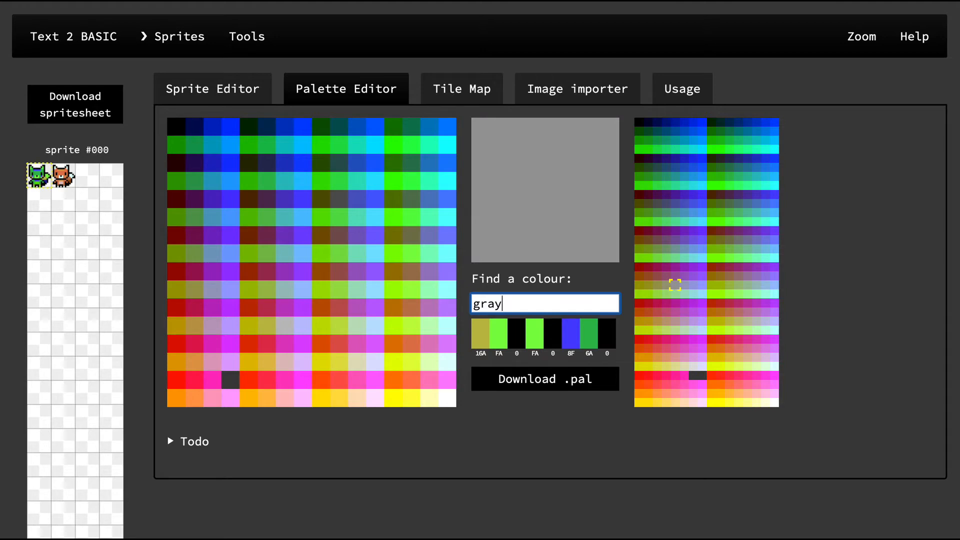
key(ctrl+a)
text(#ccc)
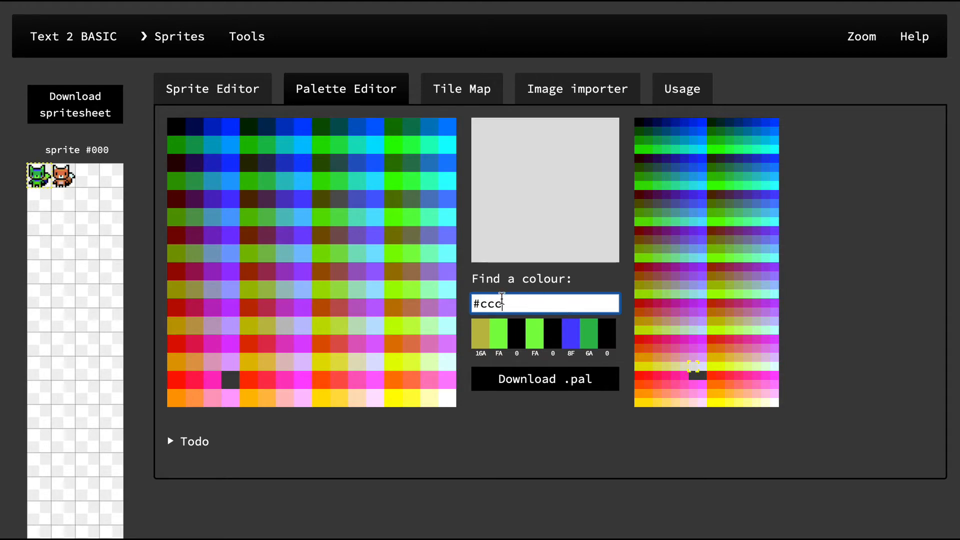
mouse_move(693, 367)
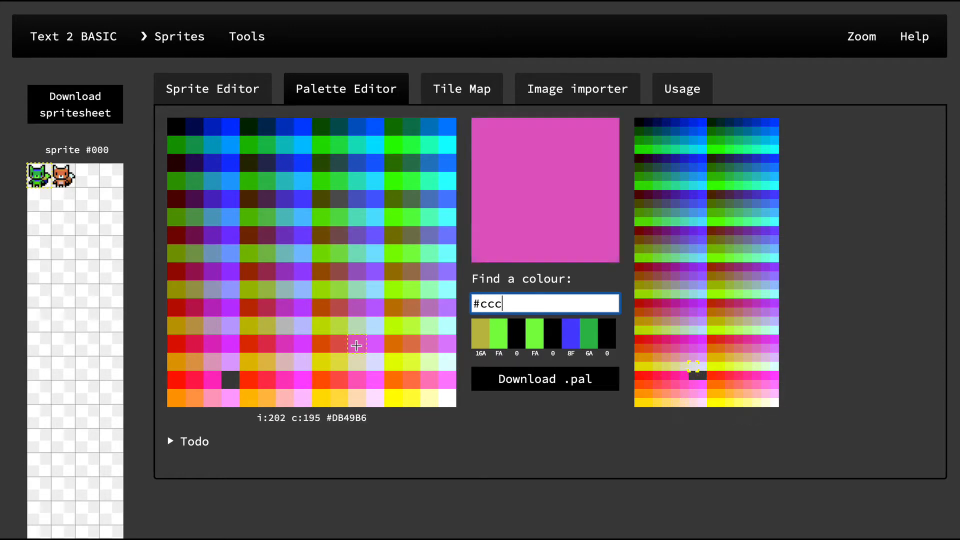
Expand the palette editor's Todo list, read through the planned features and collapse it again
click(212, 440)
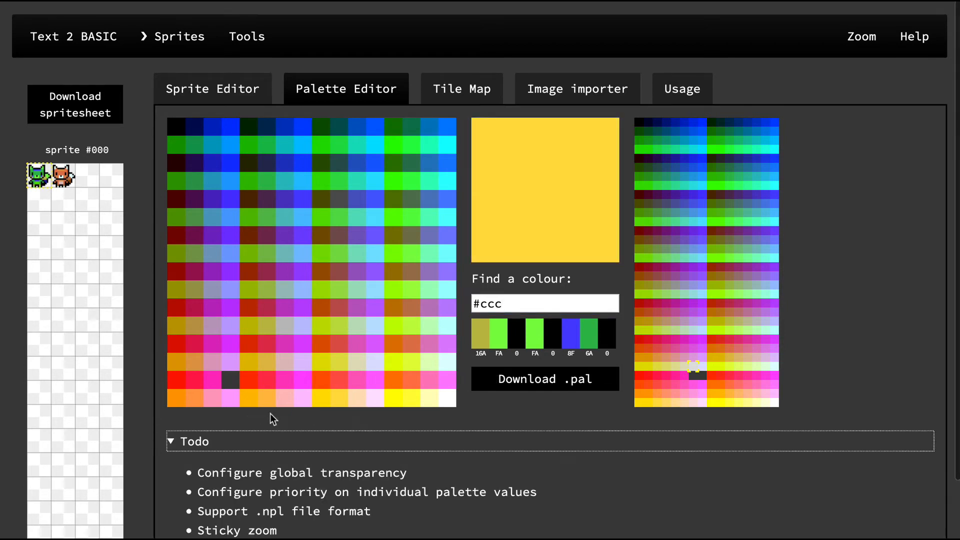
scroll(272, 415, down, 2)
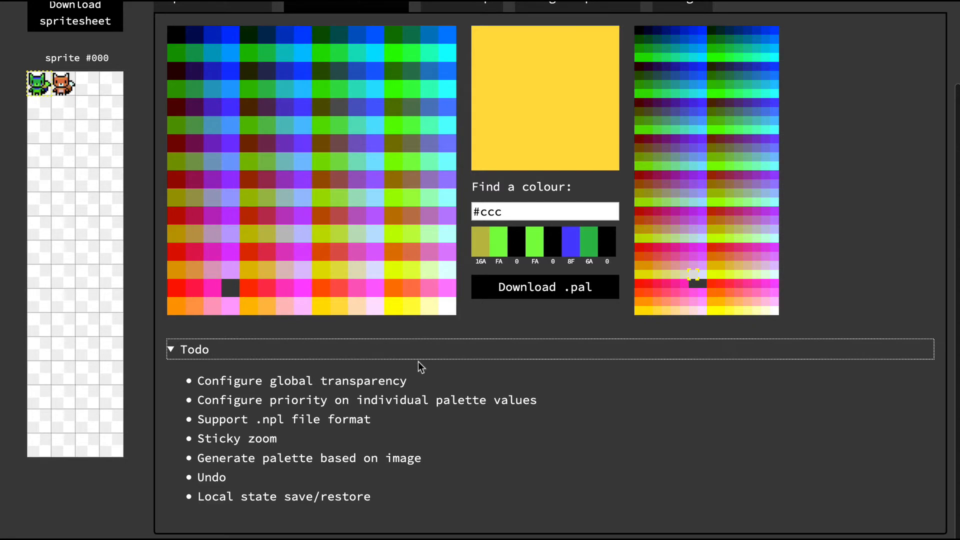
click(478, 320)
scroll(478, 320, up, 1)
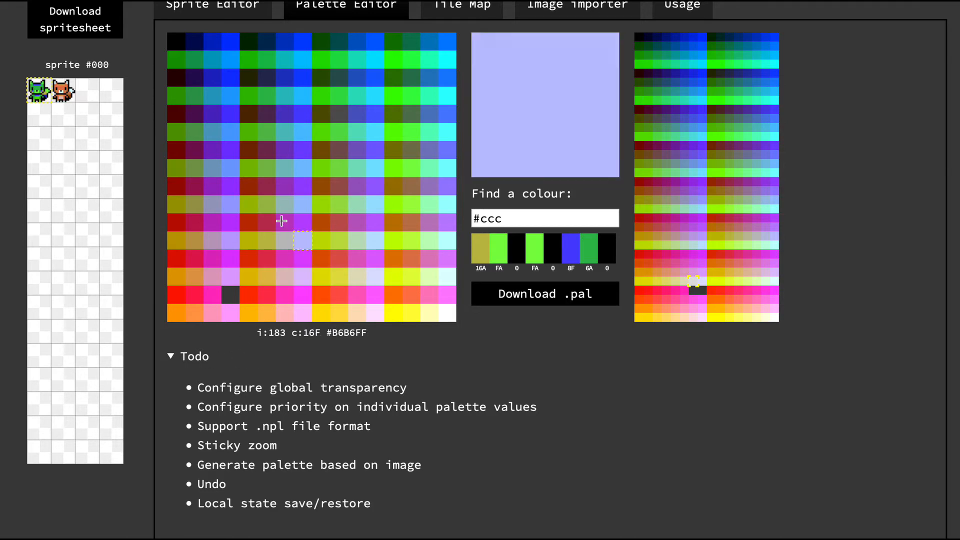
scroll(280, 214, up, 1)
scroll(279, 213, up, 2)
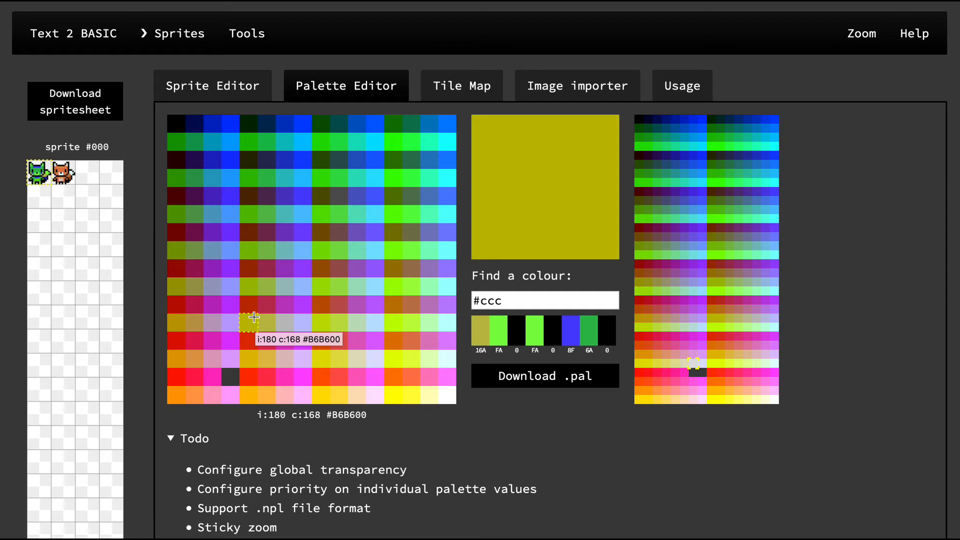
click(195, 439)
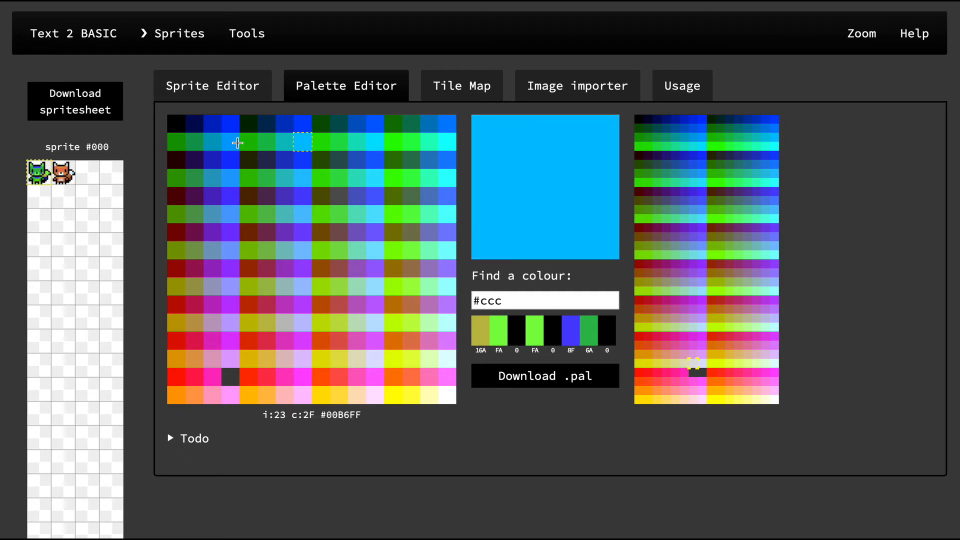
Load the platform.nxp palette file into the palette editor and return to the sprite
drag(238, 292, 329, 225)
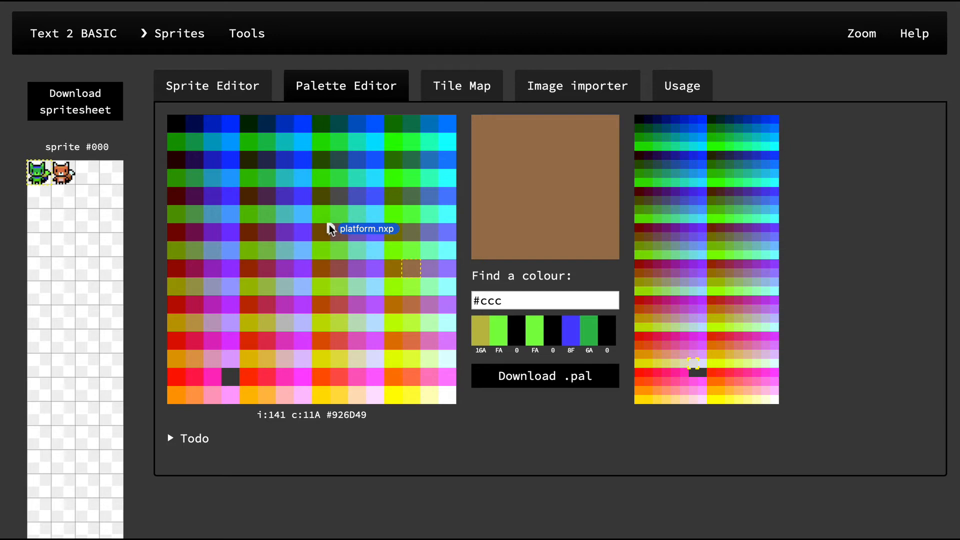
mouse_move(329, 228)
mouse_down()
mouse_move(392, 242)
mouse_move(332, 231)
mouse_move(348, 232)
mouse_move(300, 194)
mouse_move(313, 235)
mouse_up()
click(364, 335)
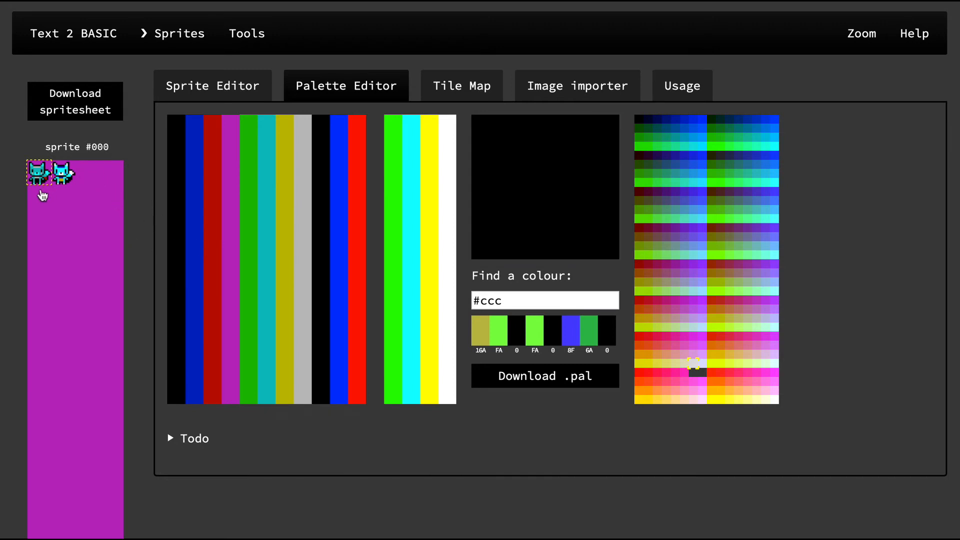
click(210, 88)
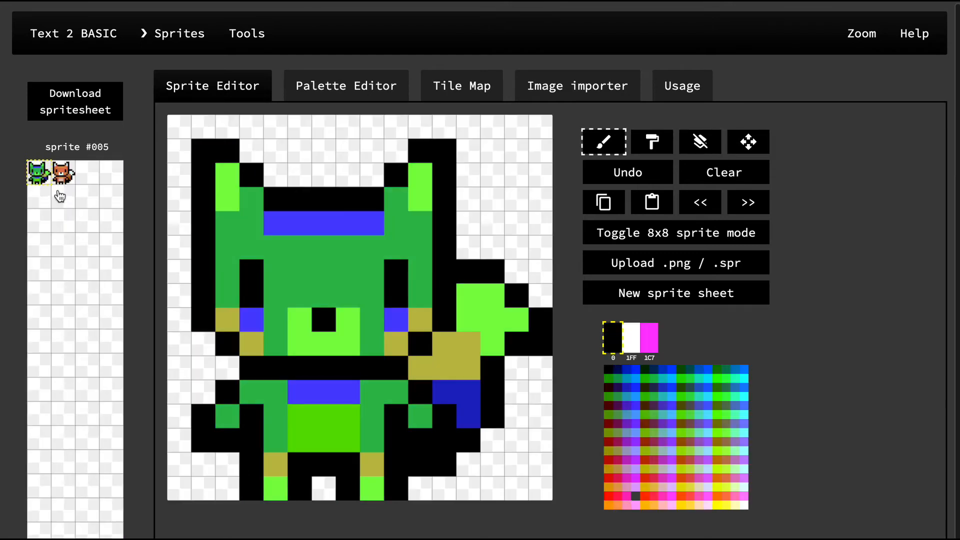
Apply the external palette file from the palette editor and sample the purple background colour of the fox sprite
click(298, 95)
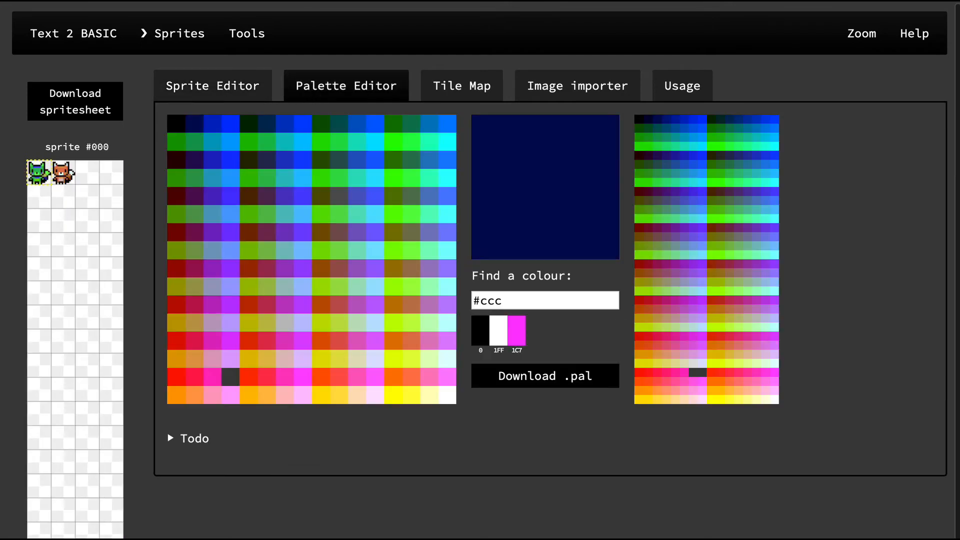
drag(226, 274, 244, 275)
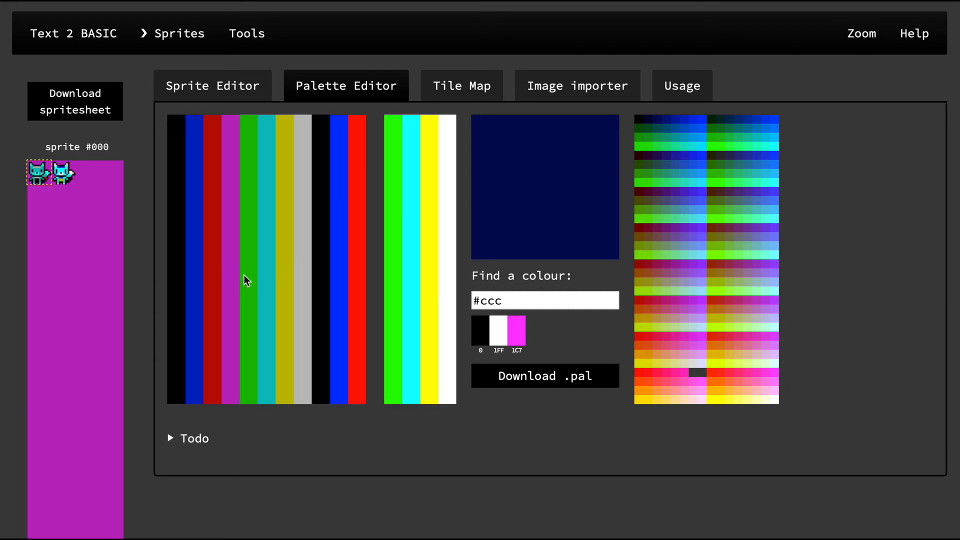
click(194, 94)
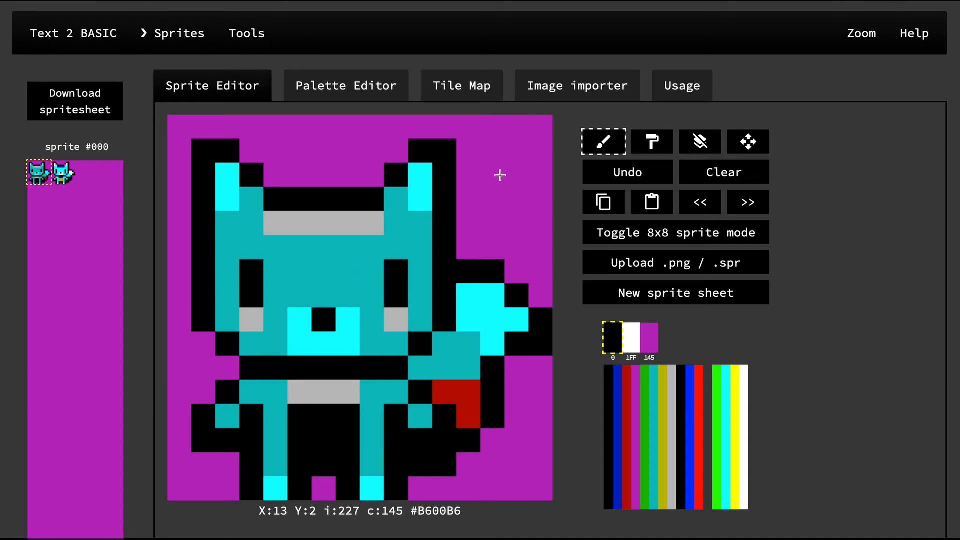
right_click(519, 193)
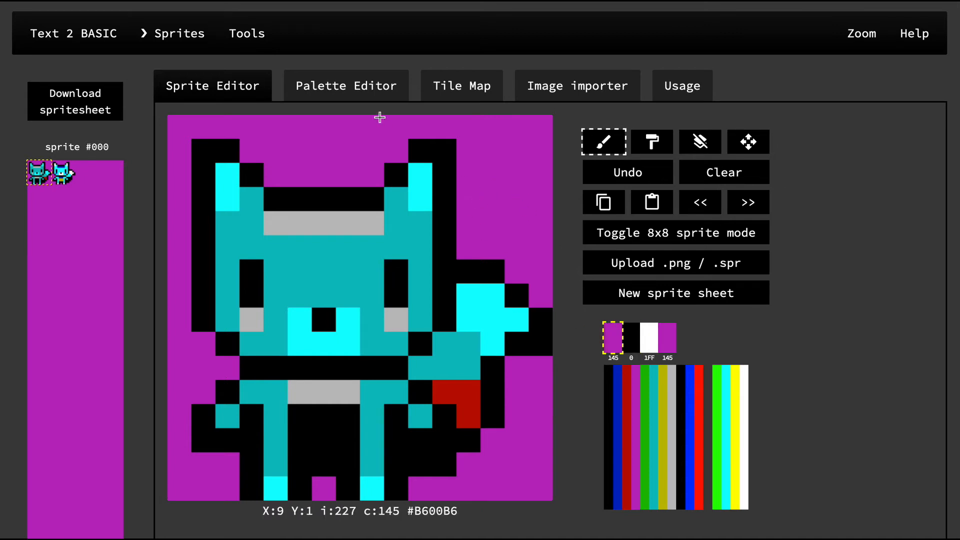
Change palette entry 227 to colour 1C6 and view the fox sprite with the edited palette
click(359, 86)
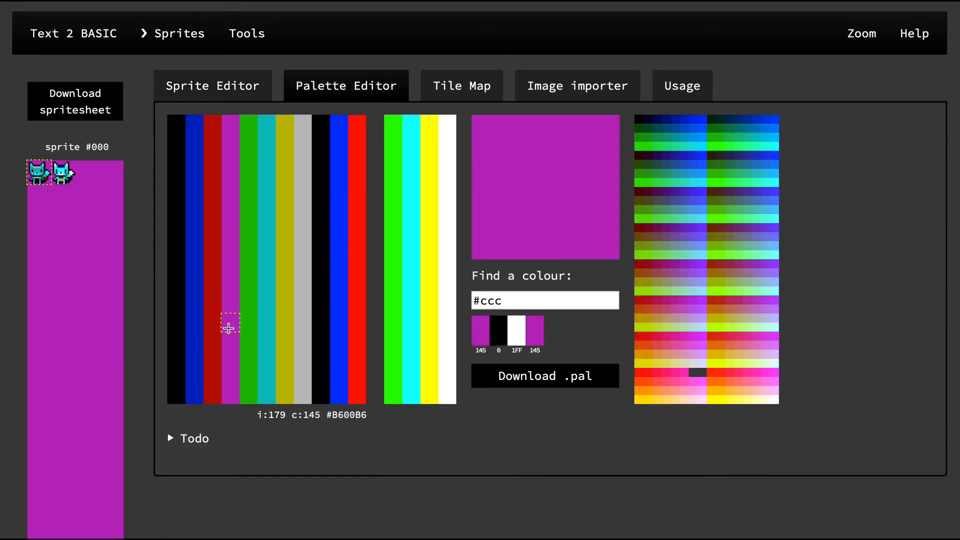
click(230, 376)
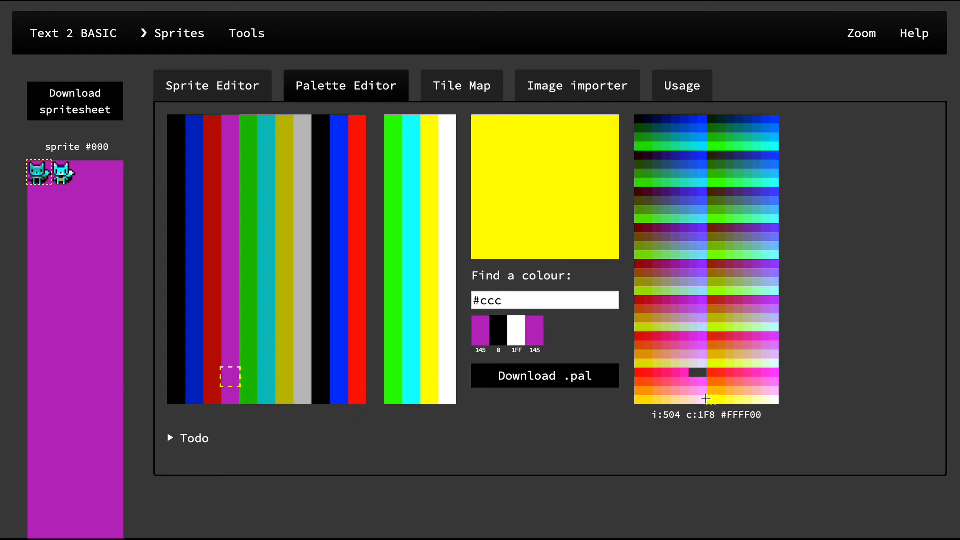
click(692, 372)
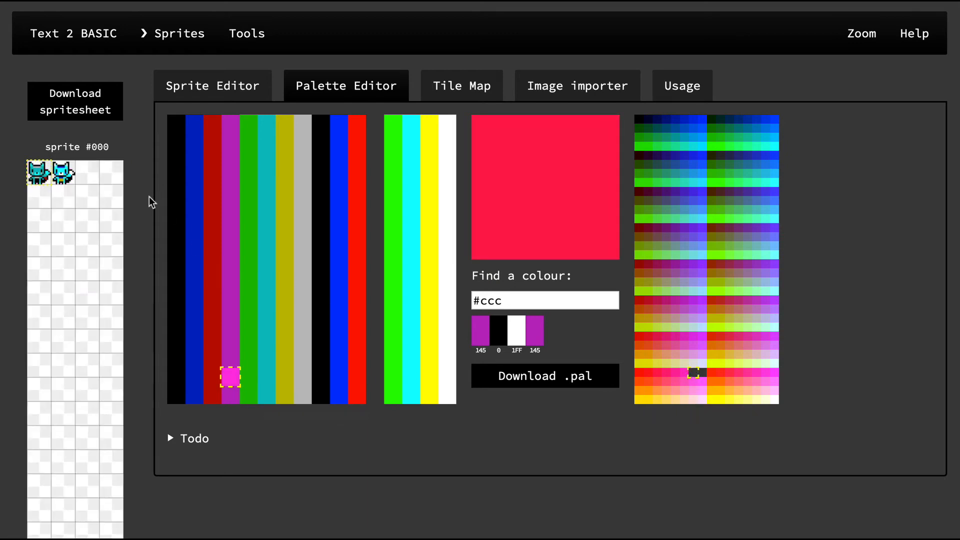
click(186, 96)
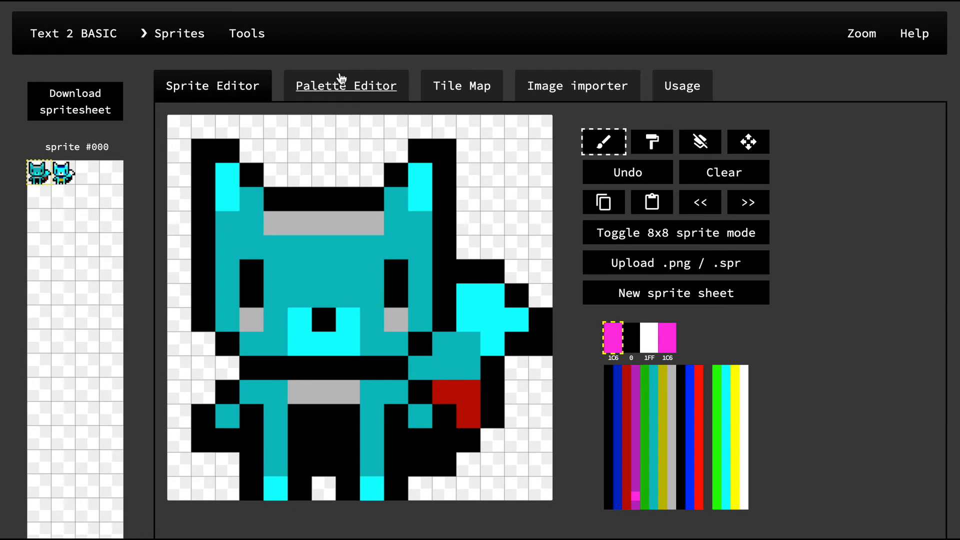
Load a different sprite sheet file in place of the fox sprites and view its first sprite in the sprite editor
click(354, 91)
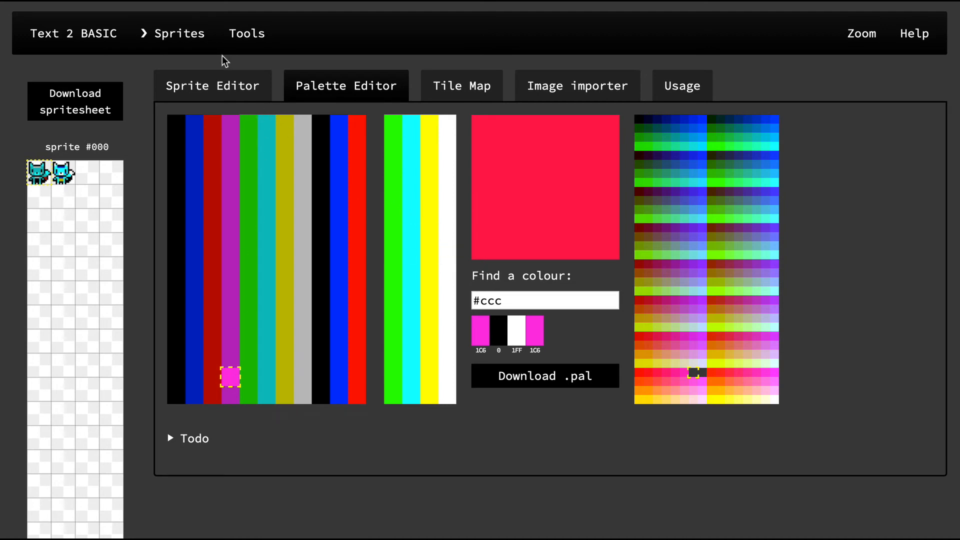
click(214, 89)
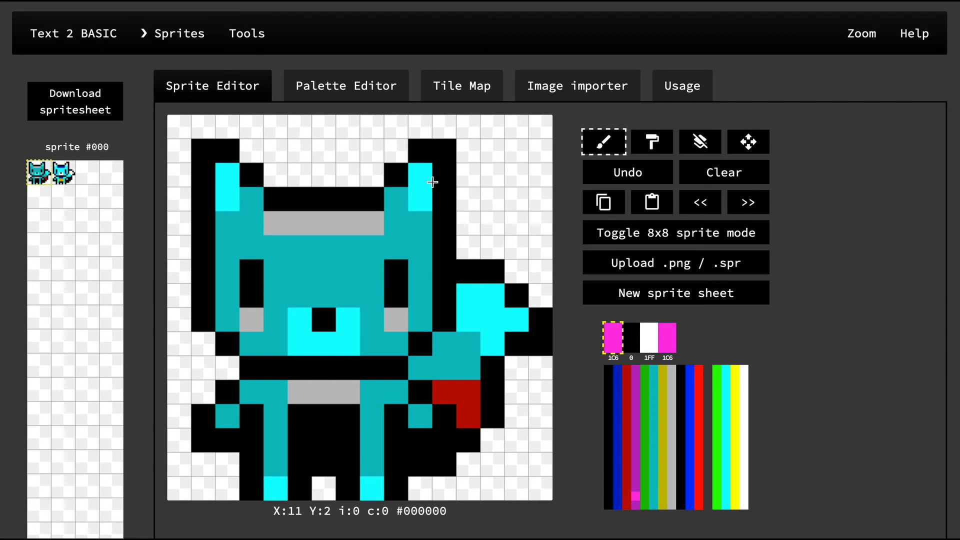
click(309, 90)
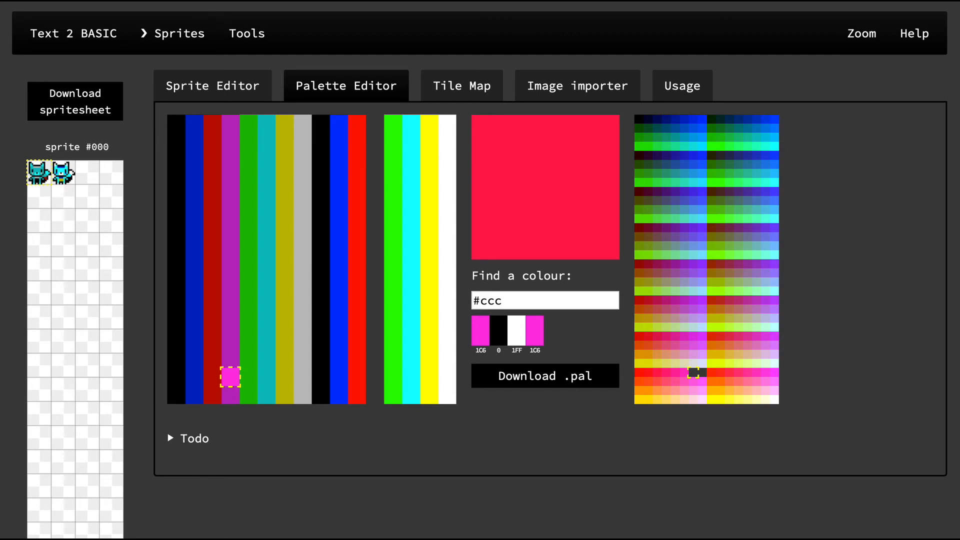
drag(269, 275, 100, 240)
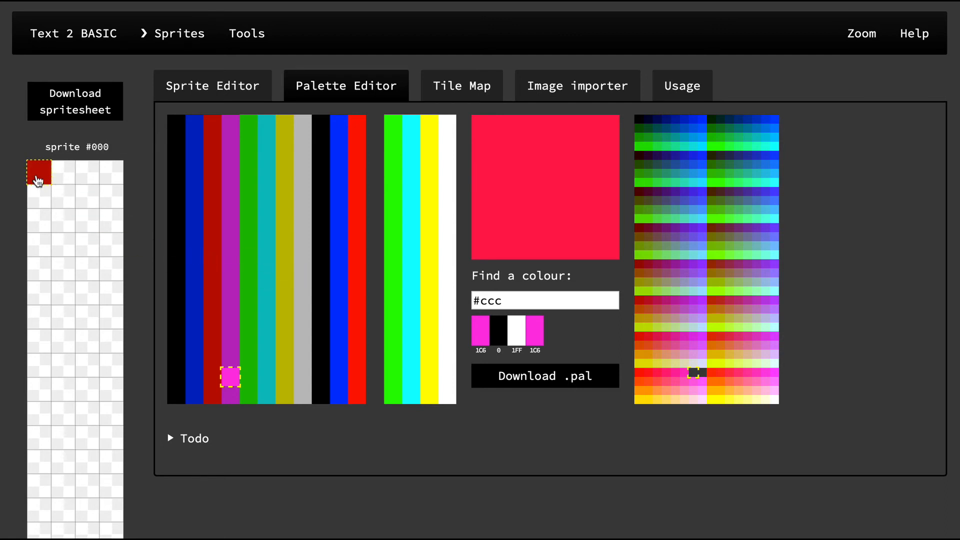
click(227, 95)
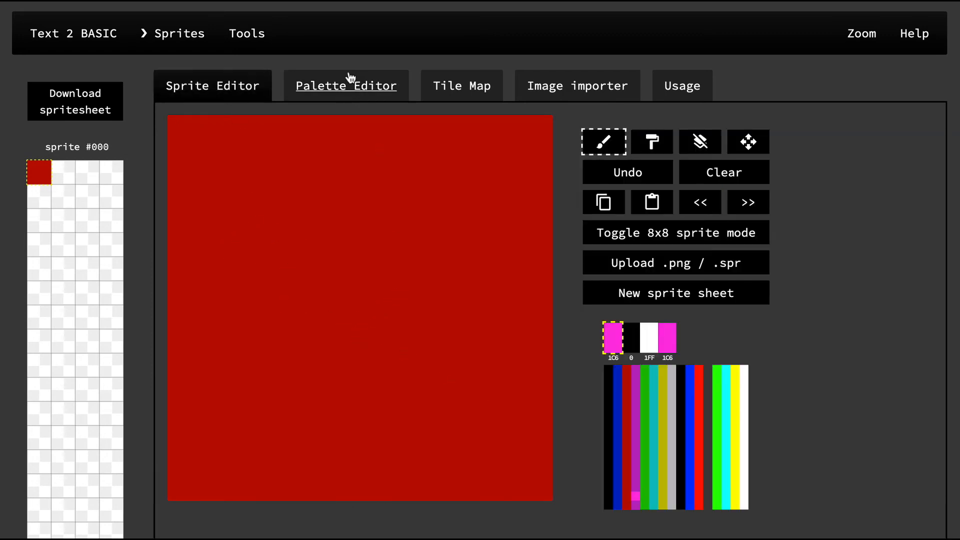
Set the red entry in the palette's second row, third column to white
click(349, 93)
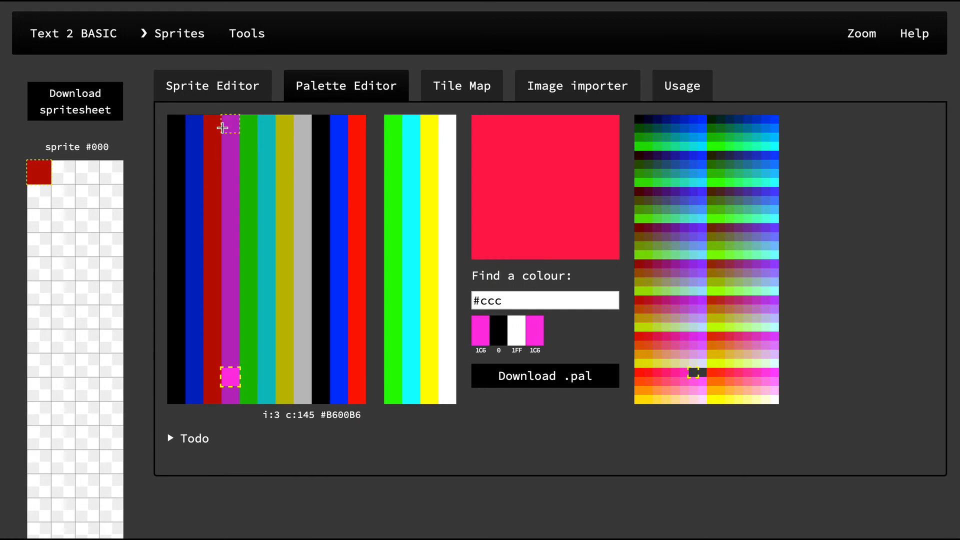
click(212, 145)
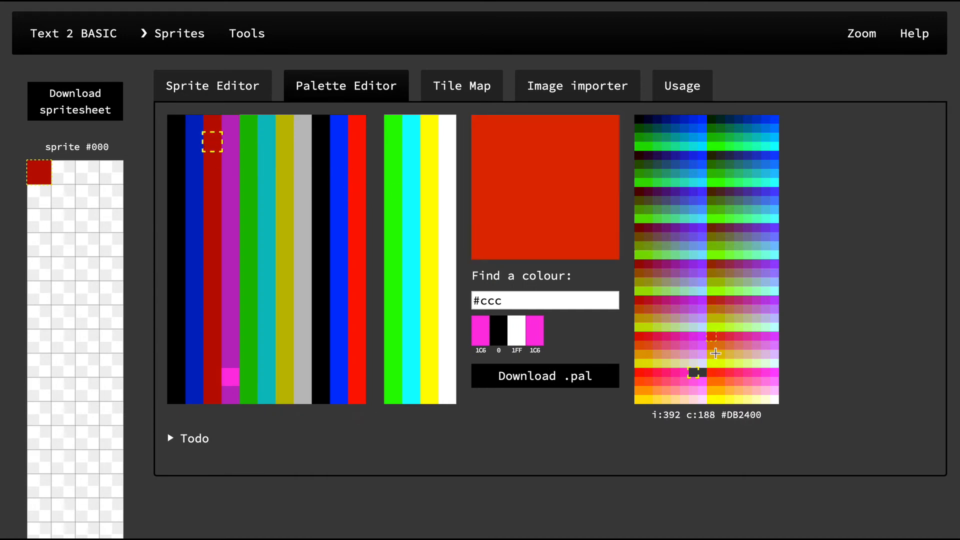
click(774, 399)
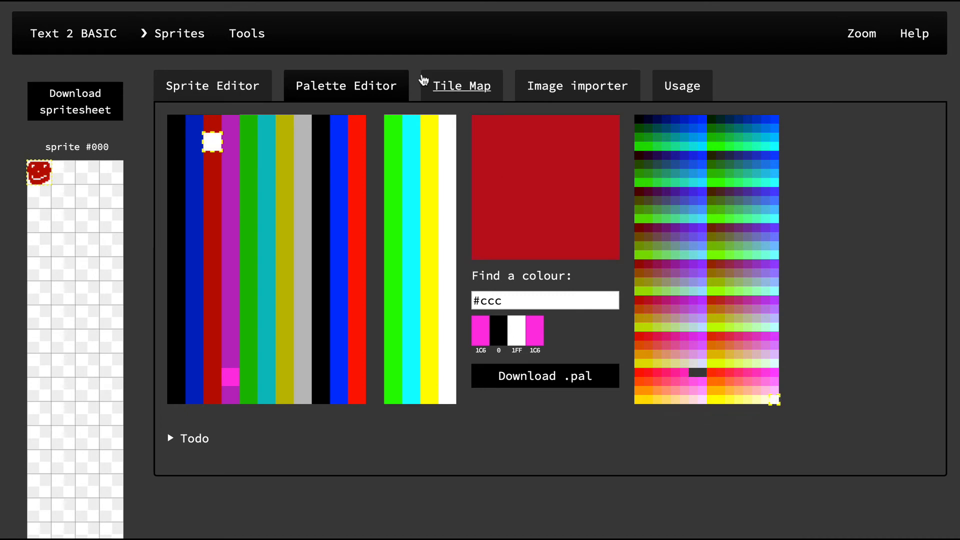
View the smiley sprite with the edited palette in the sprite editor and return to the palette editor
click(236, 83)
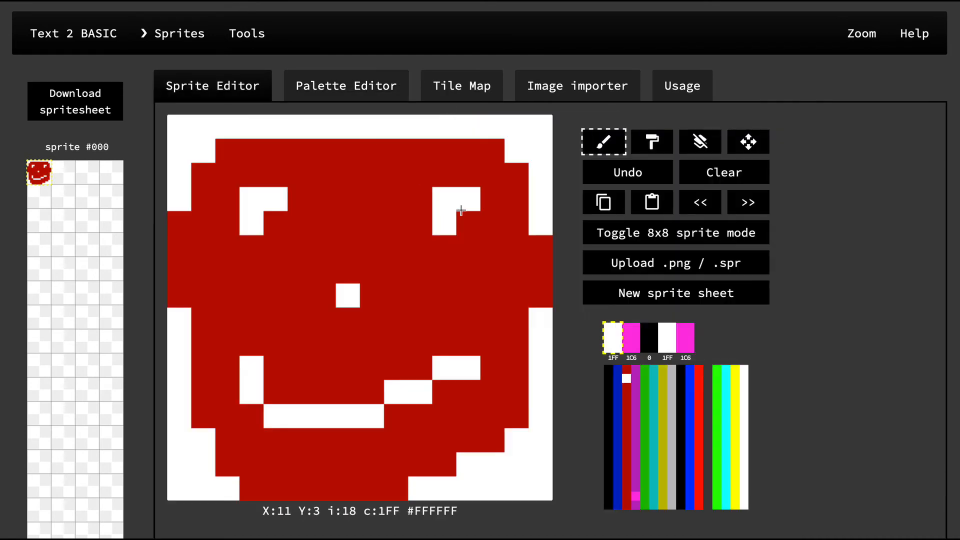
click(305, 89)
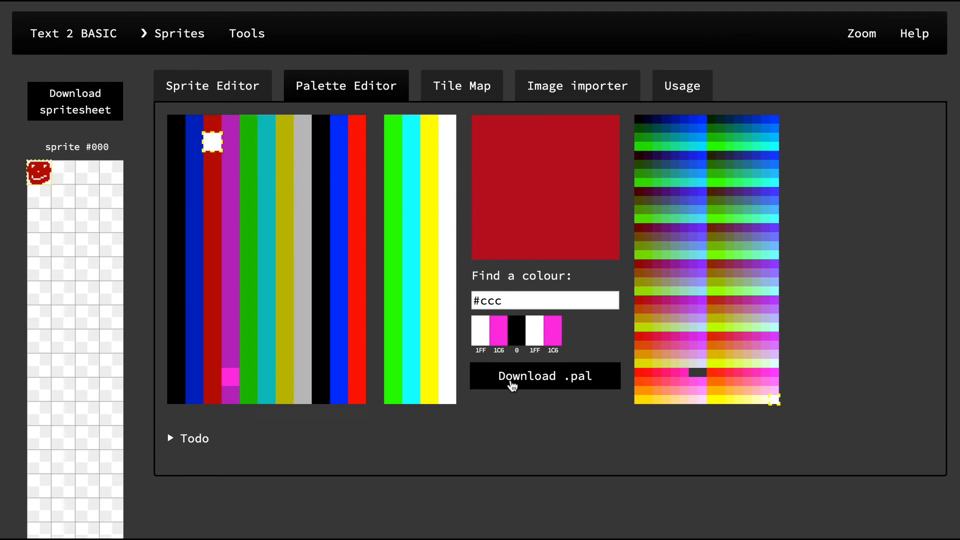
Switch to the code editor showing s.bas.txt and examine the lines that load demo-pal.spr, hidden.pal and demo.pal into banks
key(super+Tab)
key(super+Tab)
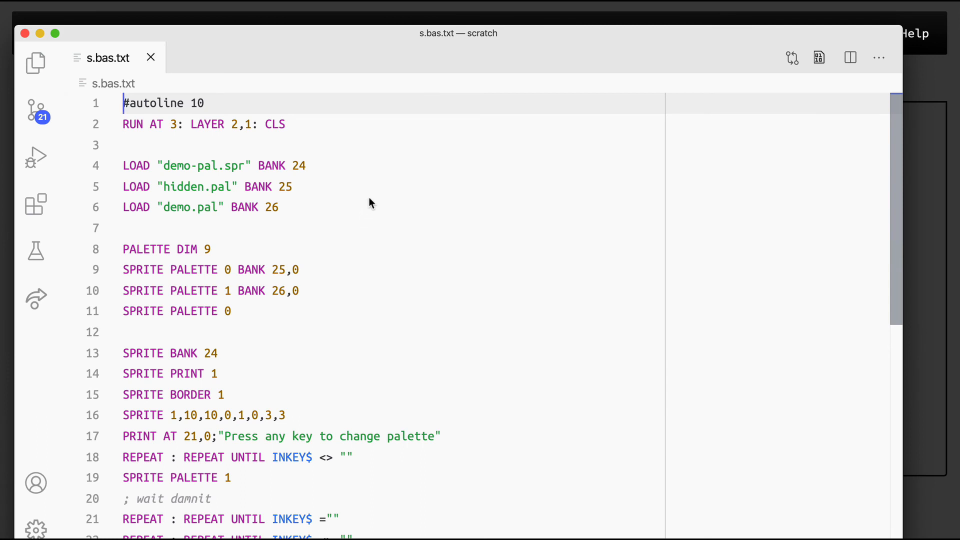
click(358, 181)
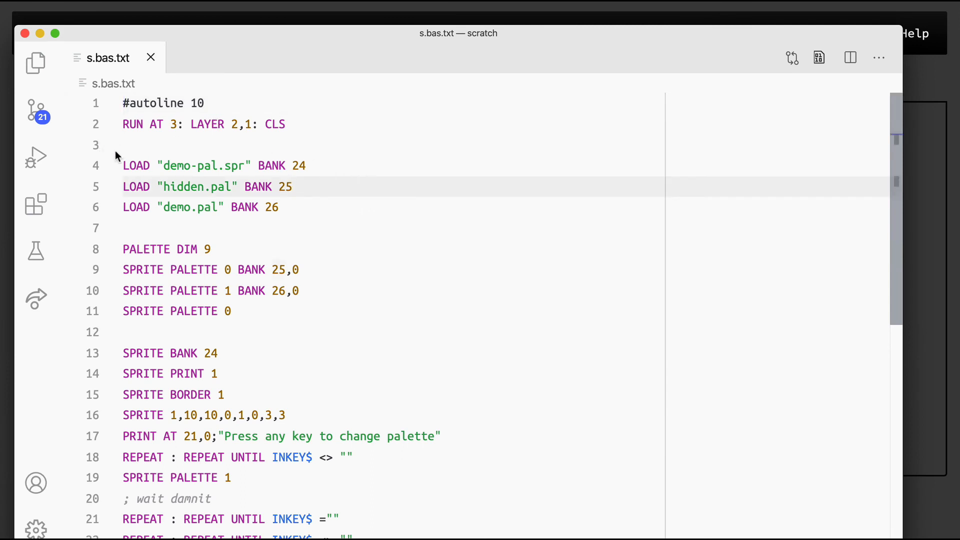
click(253, 166)
click(280, 186)
triple_click(149, 184)
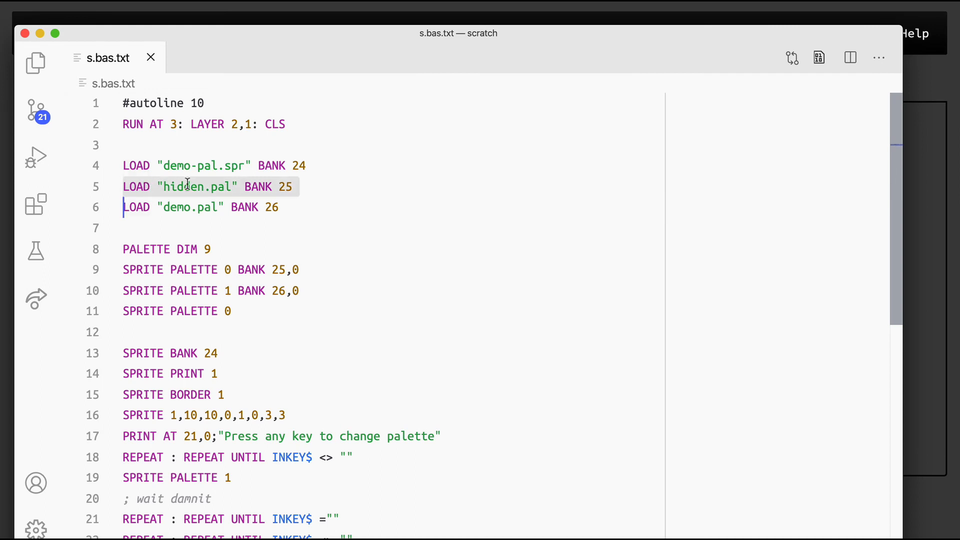
click(288, 200)
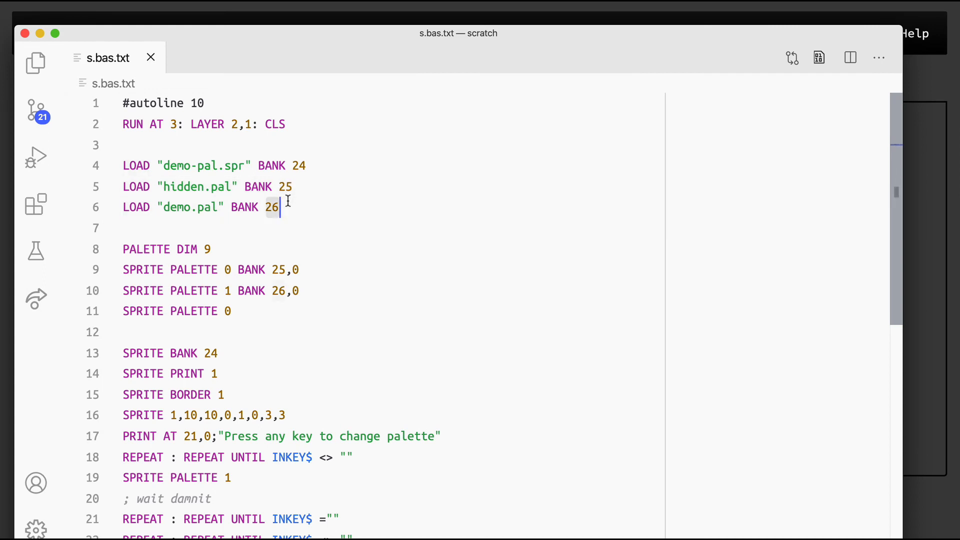
Examine the PALETTE DIM line and the SPRITE PALETTE lines that assign the palette banks and select the first palette
click(241, 254)
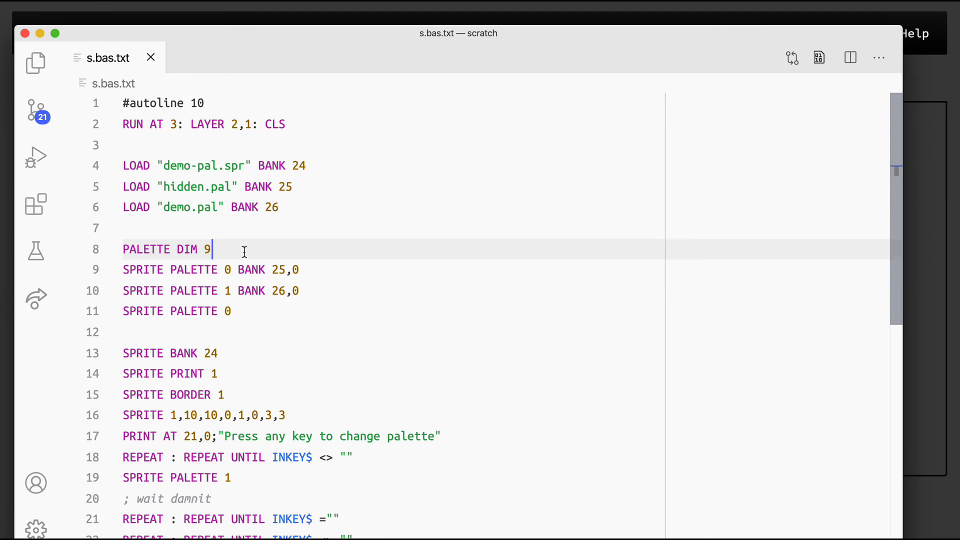
scroll(244, 252, down, 1)
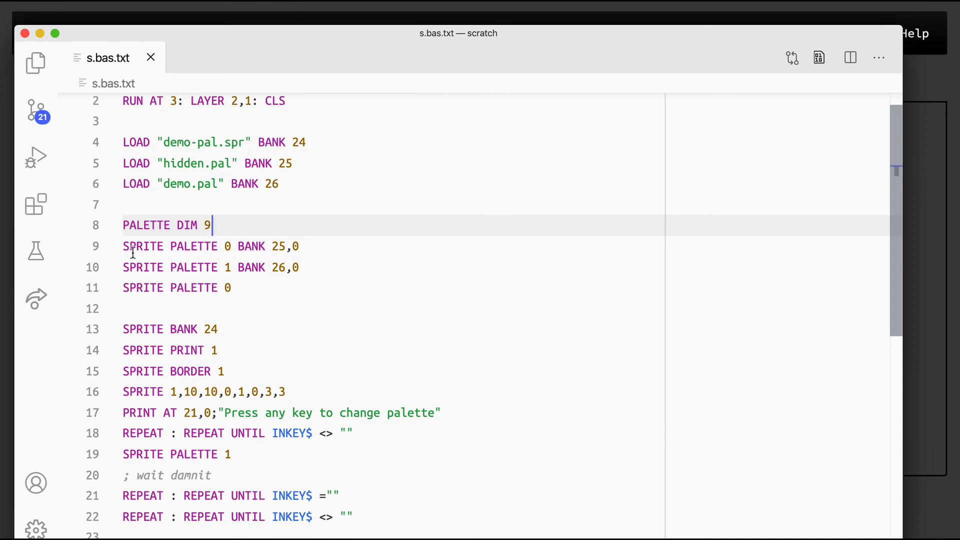
click(227, 246)
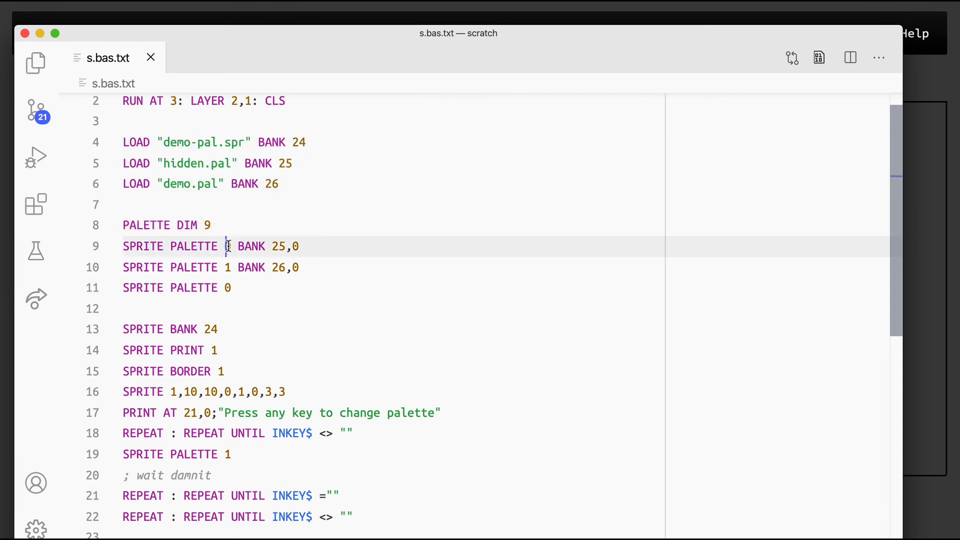
double_click(229, 246)
click(229, 246)
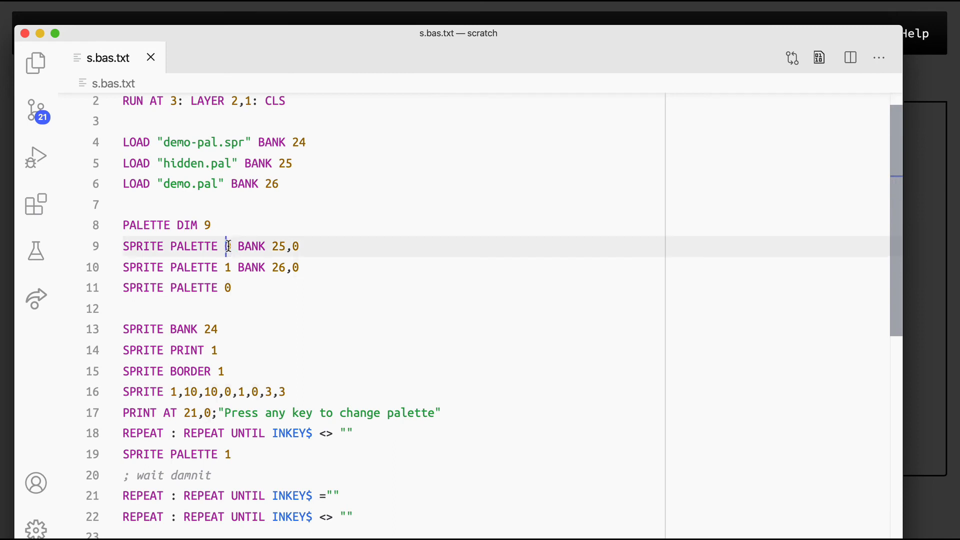
double_click(276, 246)
click(226, 246)
click(224, 261)
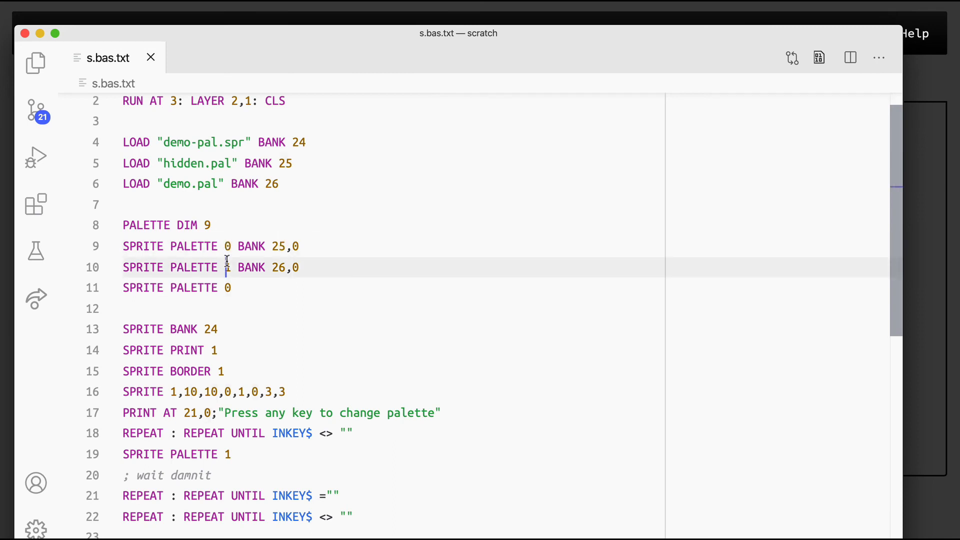
double_click(275, 267)
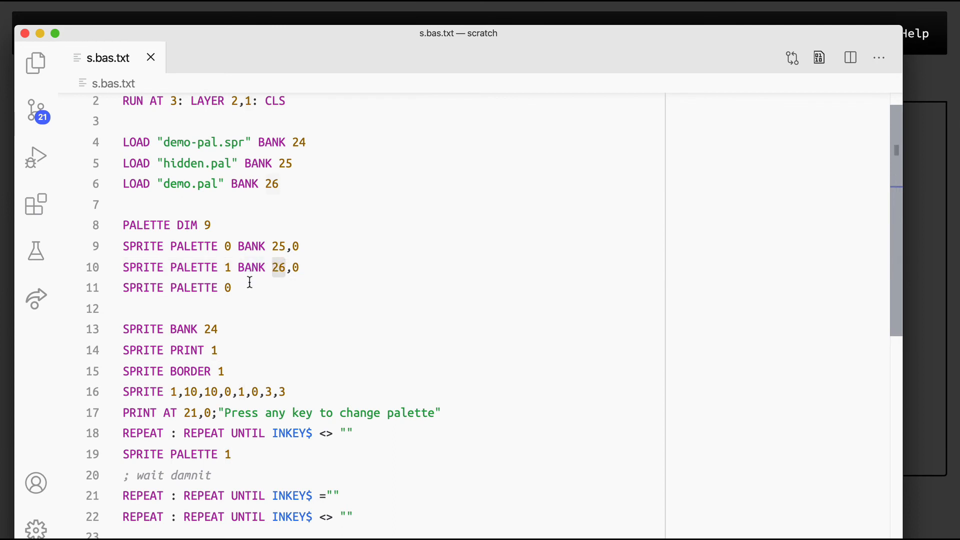
drag(245, 287, 124, 288)
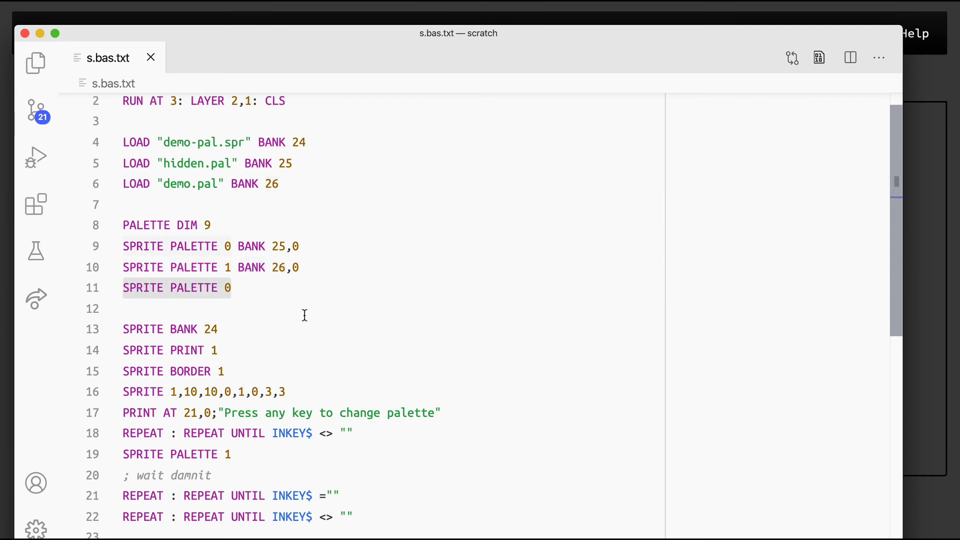
Examine the sprite display commands, the wait for a key press and the switch to SPRITE PALETTE 1
scroll(304, 315, down, 3)
drag(187, 258, 263, 321)
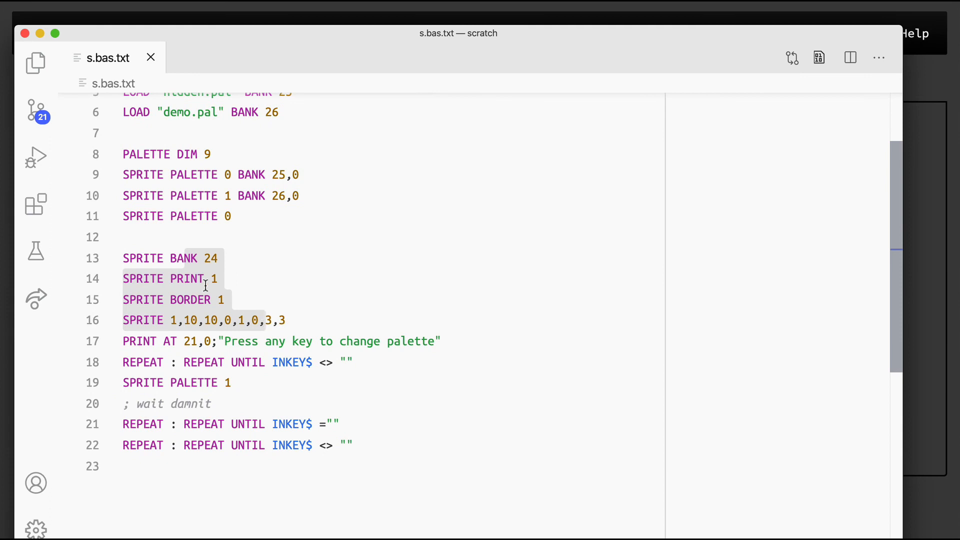
click(307, 341)
drag(353, 363, 118, 364)
click(359, 365)
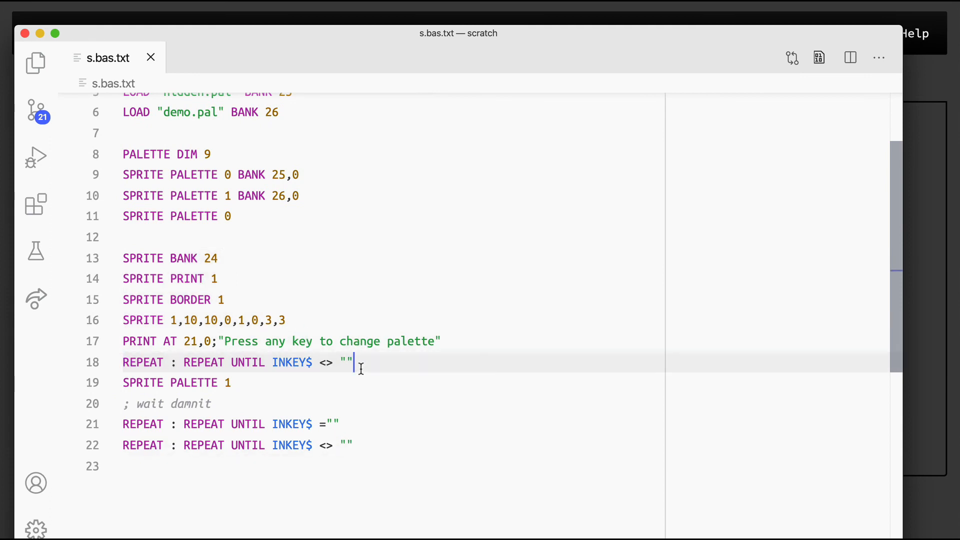
click(254, 375)
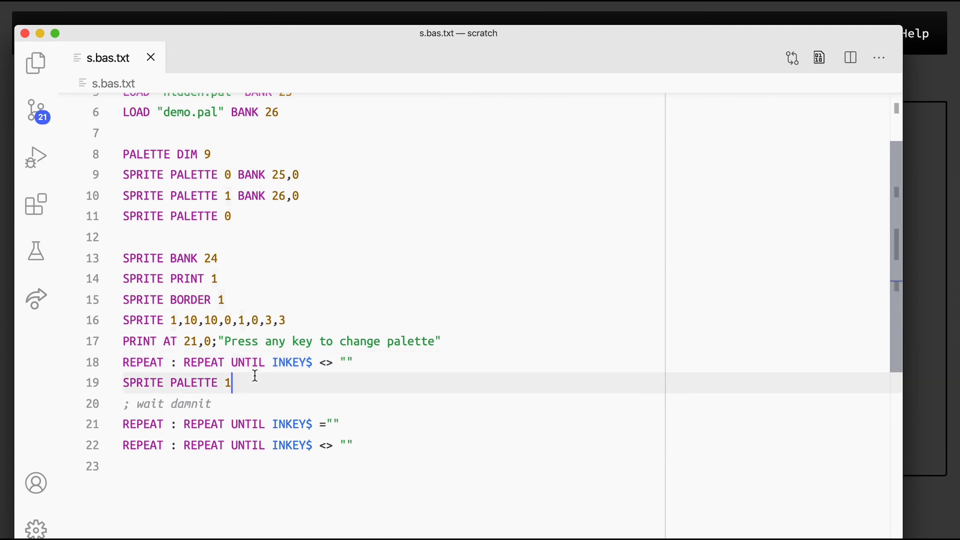
Run s.bas.txt with CSpect and trigger its palette change, closing the emulator to return to the web palette editor
key(super+shift+p)
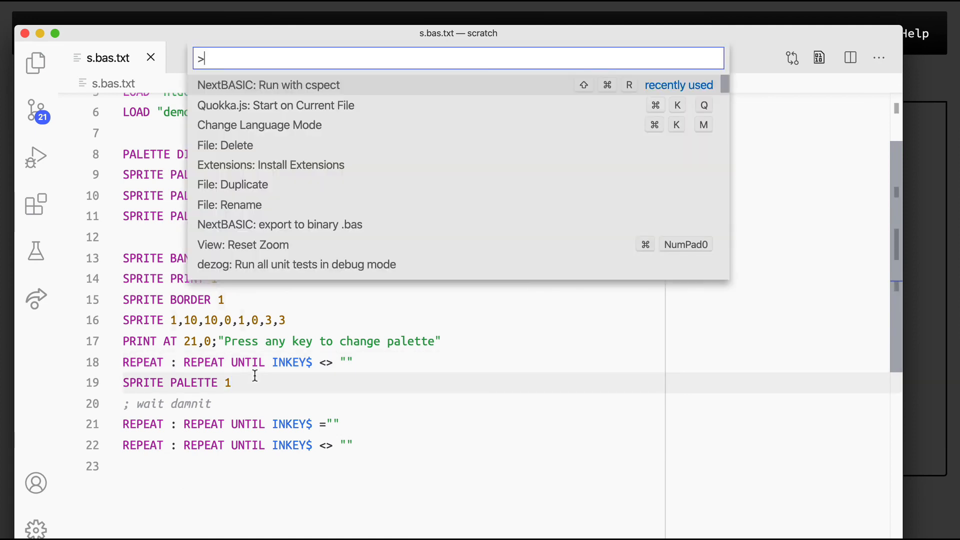
key(Escape)
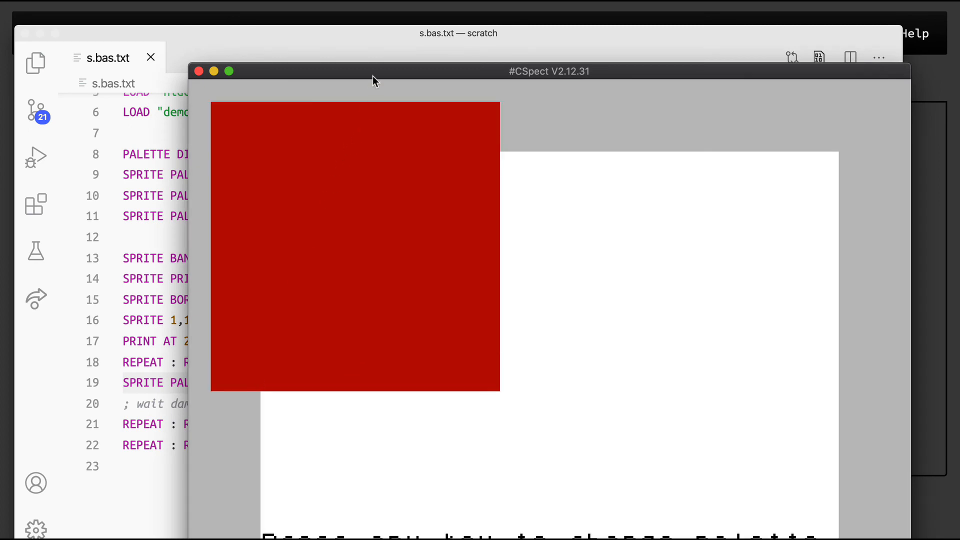
drag(374, 75, 310, 29)
key(space)
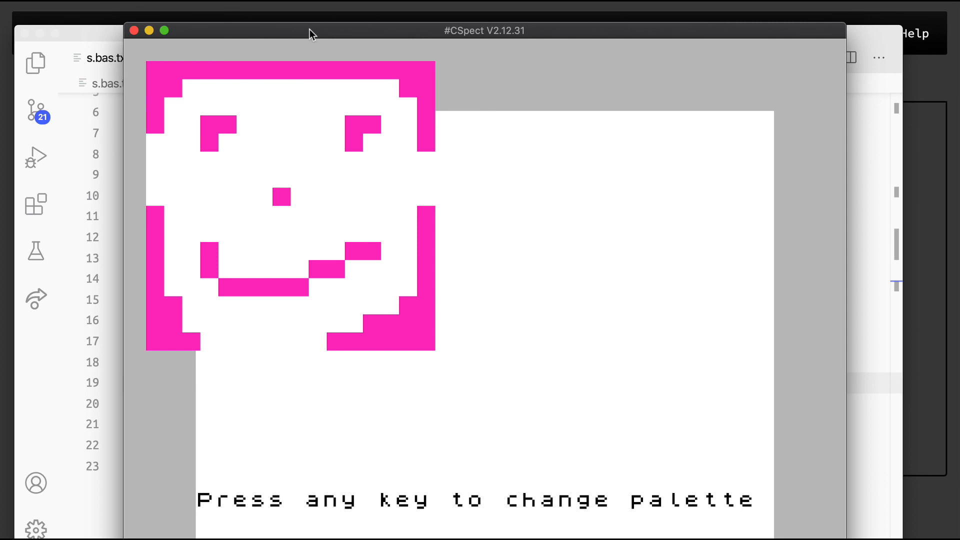
click(134, 33)
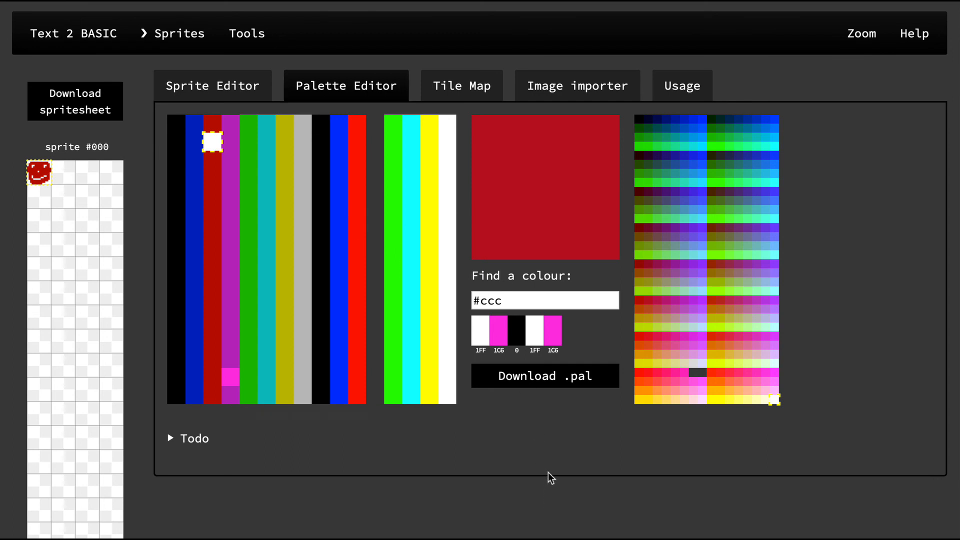
scroll(548, 472, up, 1)
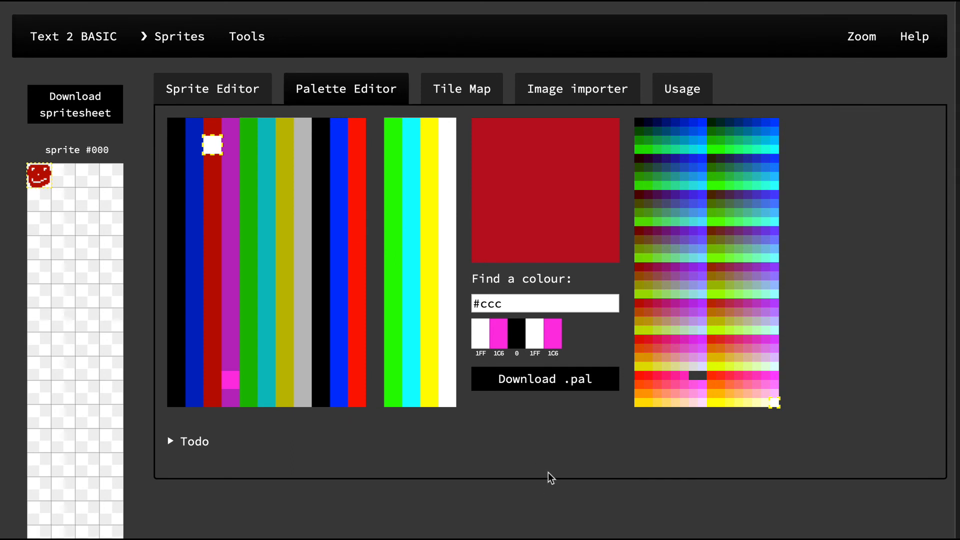